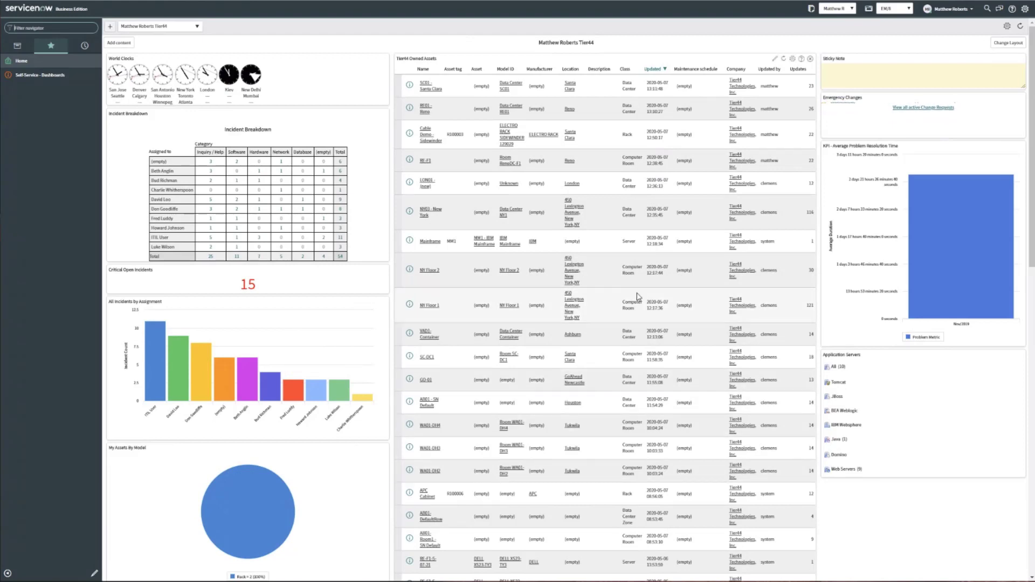
- Filter the navigator for Tier44, open the Global Map visualization and reset the page zoom to 100%
type("Tier44")
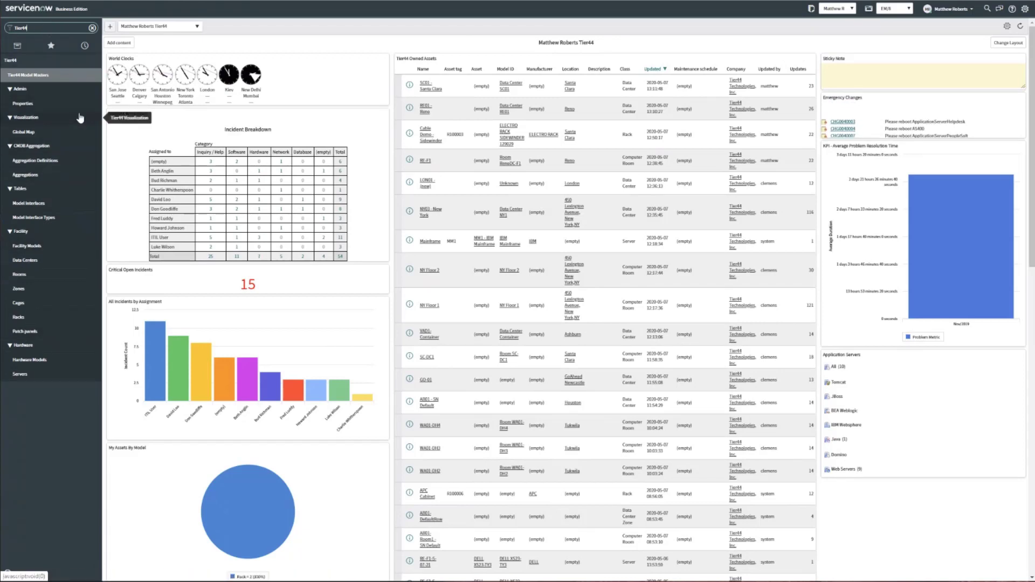
left_click(56, 132)
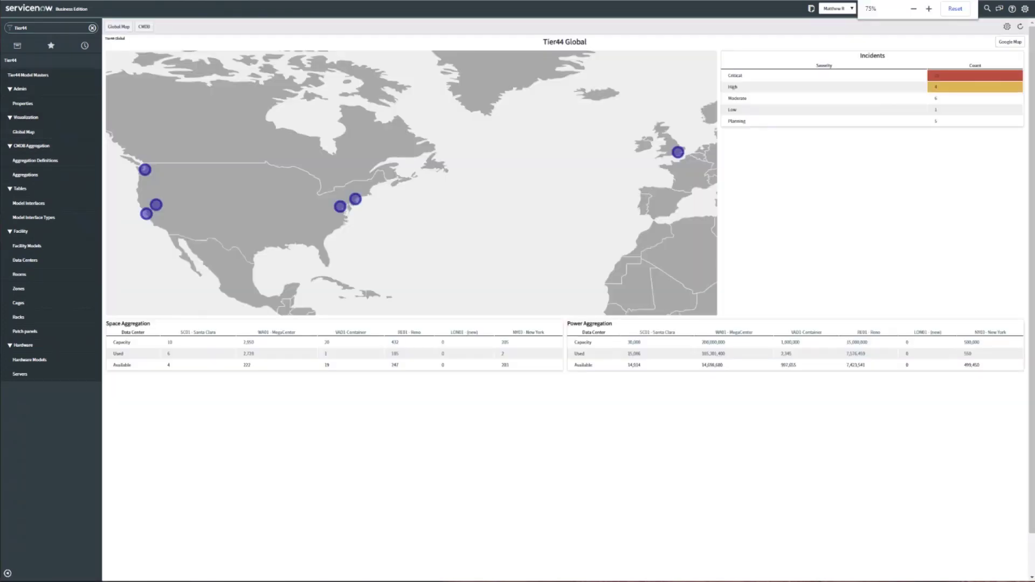
left_click(955, 13)
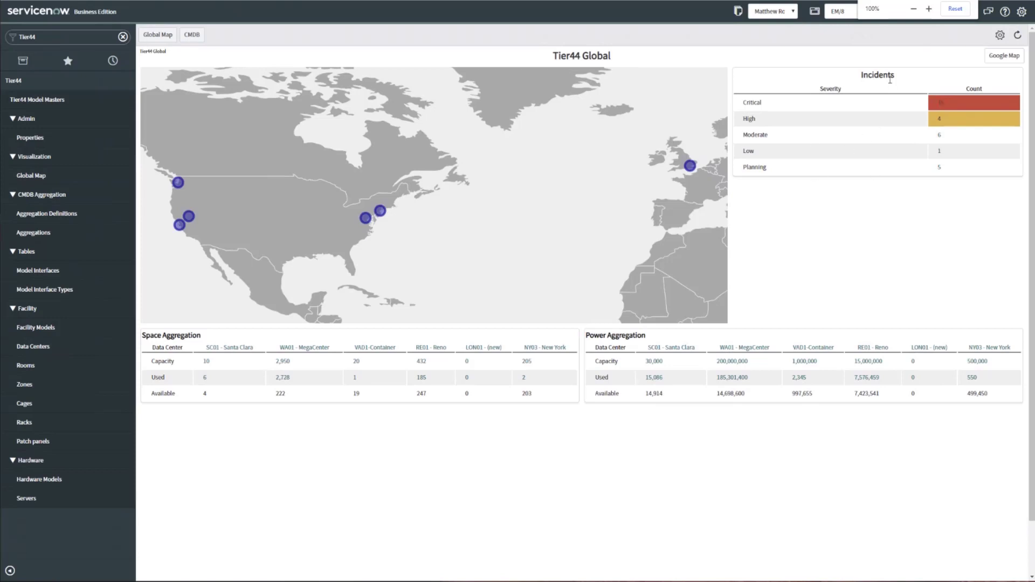
- Switch the global map to the Google Map view and open the RE01 - Reno data center from its marker
left_click(1004, 56)
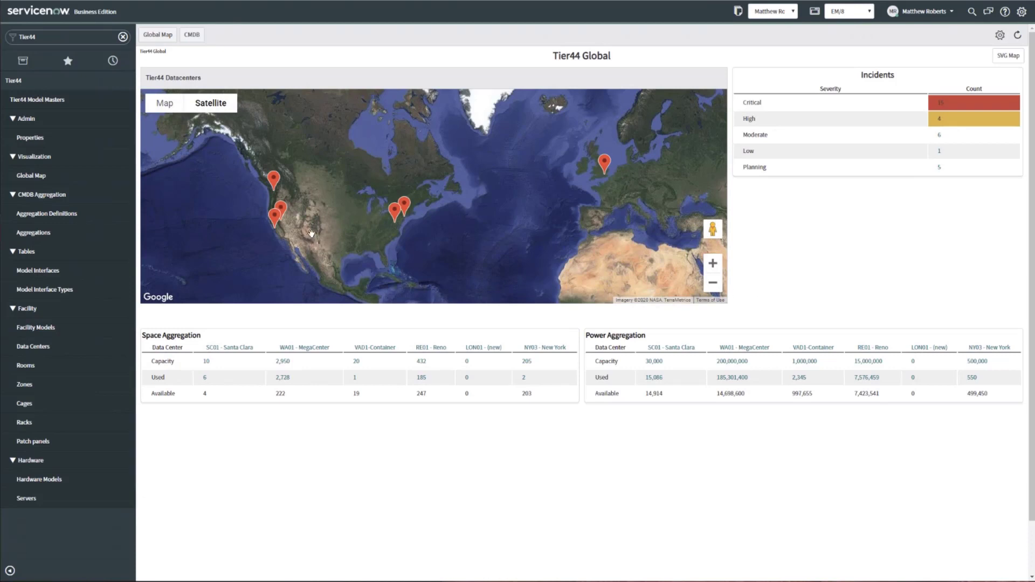
scroll(312, 231, "up", 2)
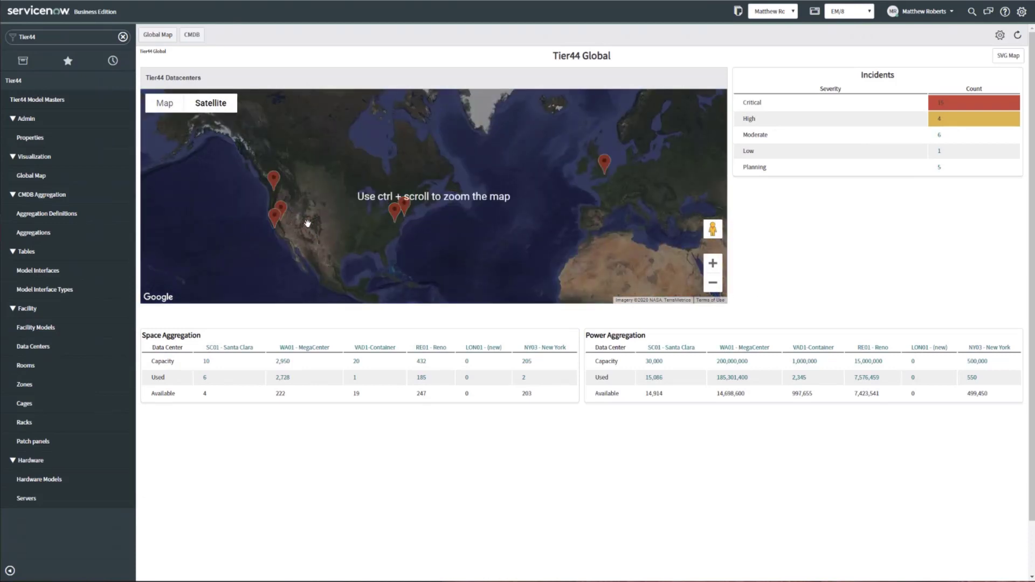
scroll(304, 222, "up", 2)
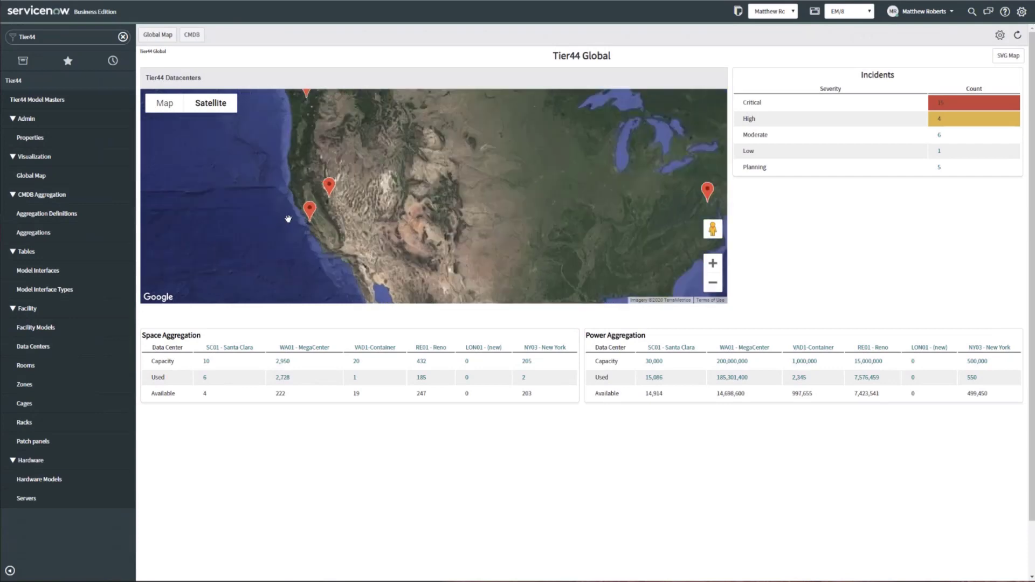
scroll(288, 218, "up", 4)
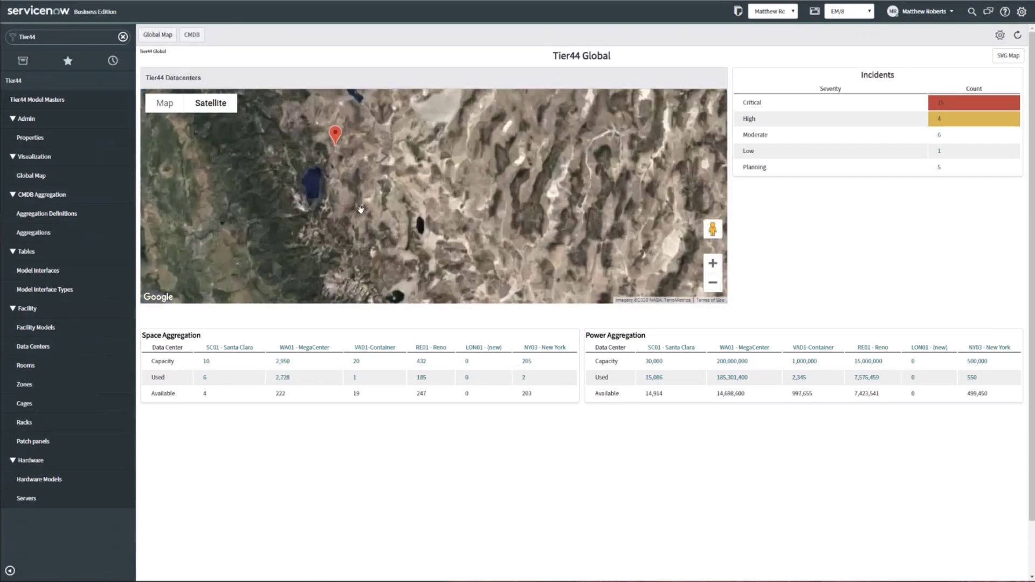
scroll(360, 209, "up", 3)
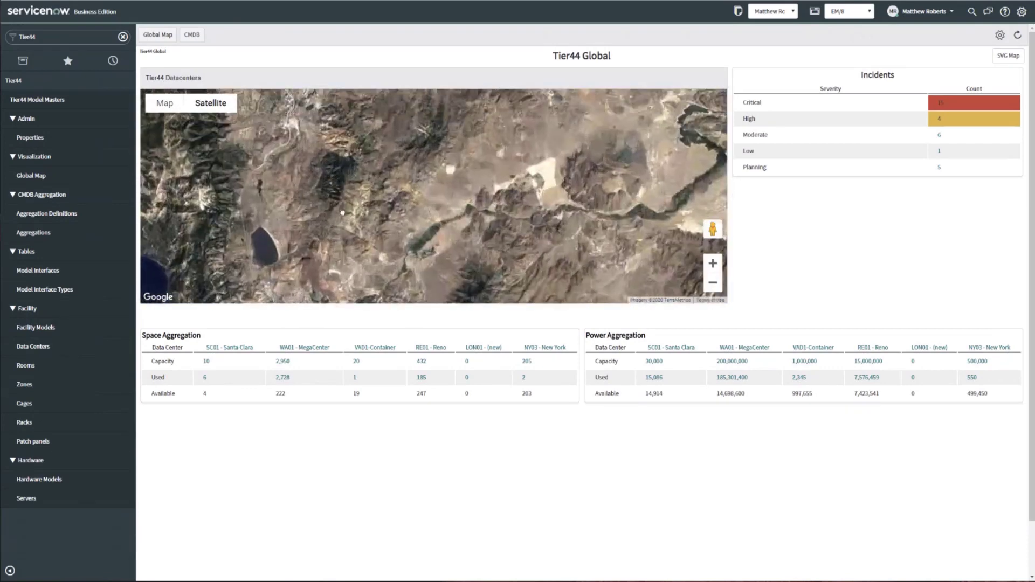
scroll(342, 212, "down", 2)
left_click(359, 173)
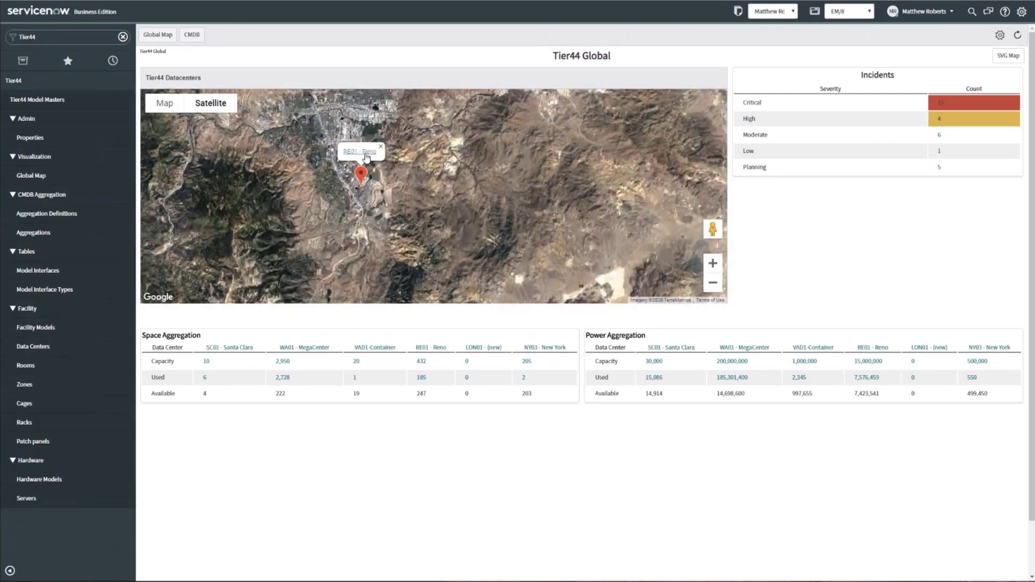
left_click(365, 155)
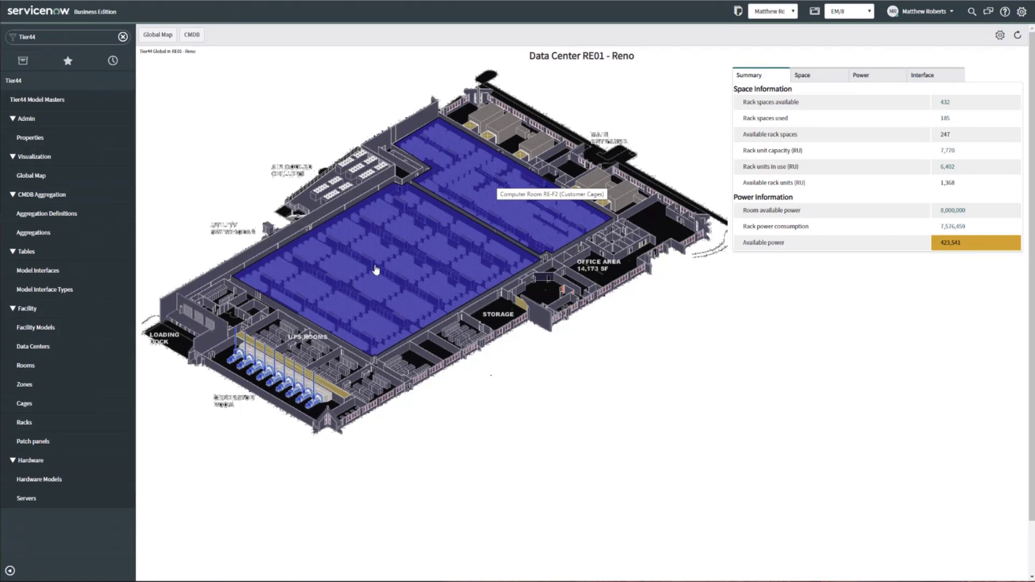
- View computer room RE-F2 (Customer Cages), and locate it within the Reno data center plan
left_click(496, 181)
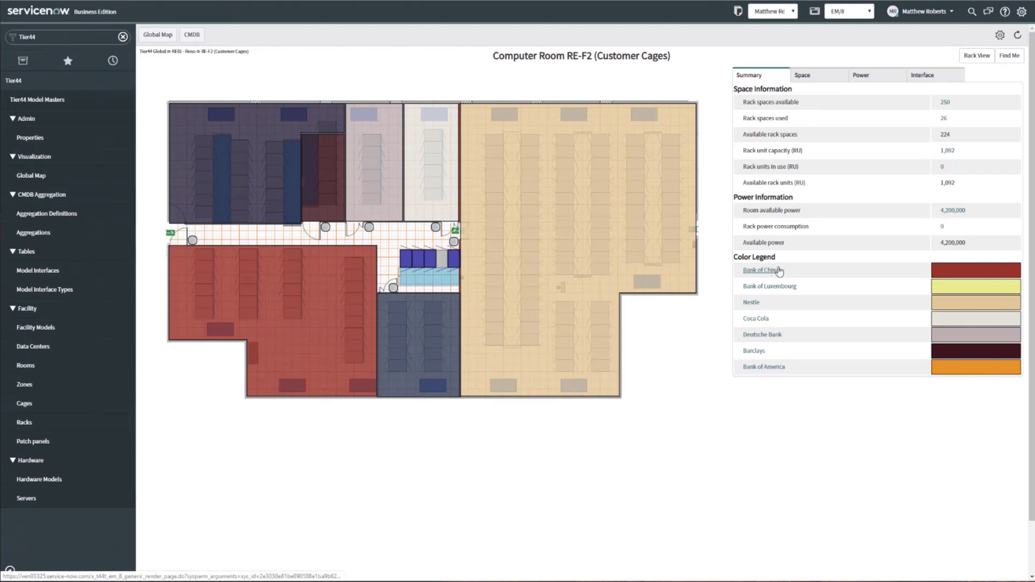
left_click(1010, 56)
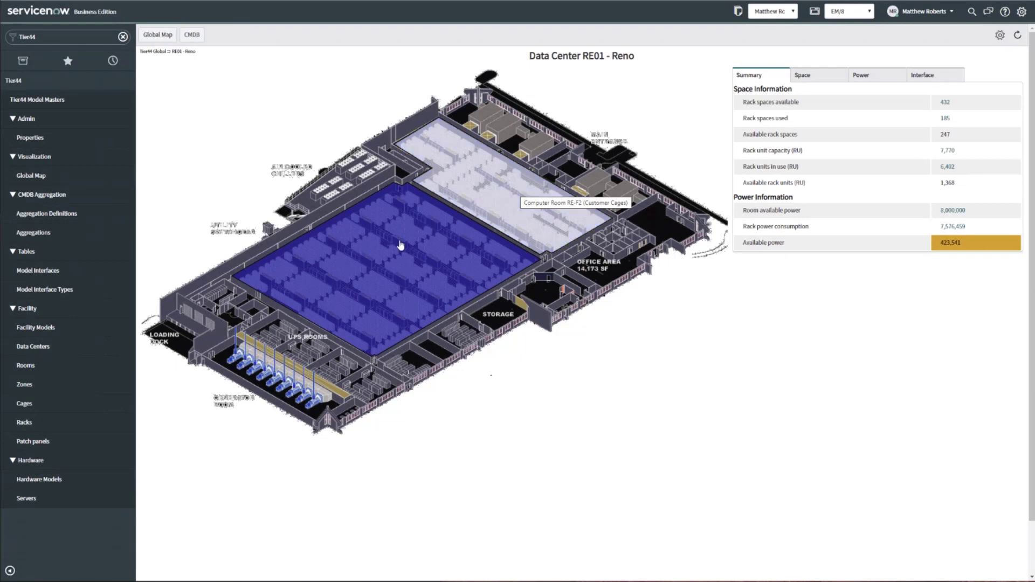
- Drill down through room RE-F1 and rack RE-F1-J-01 (AMS DEMO) to the Raritan Demo PDU and show its device interfaces
left_click(378, 266)
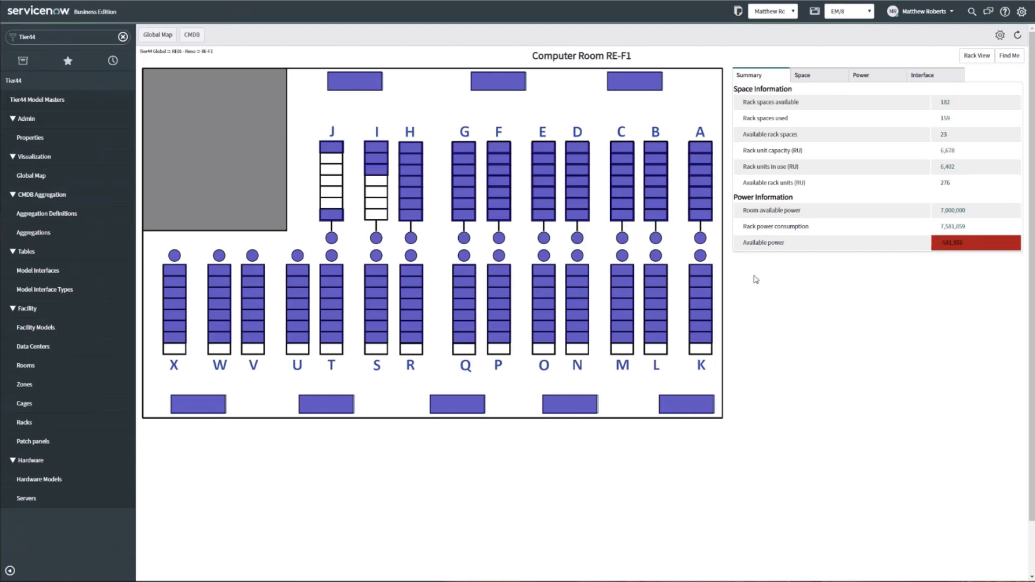
left_click(332, 216)
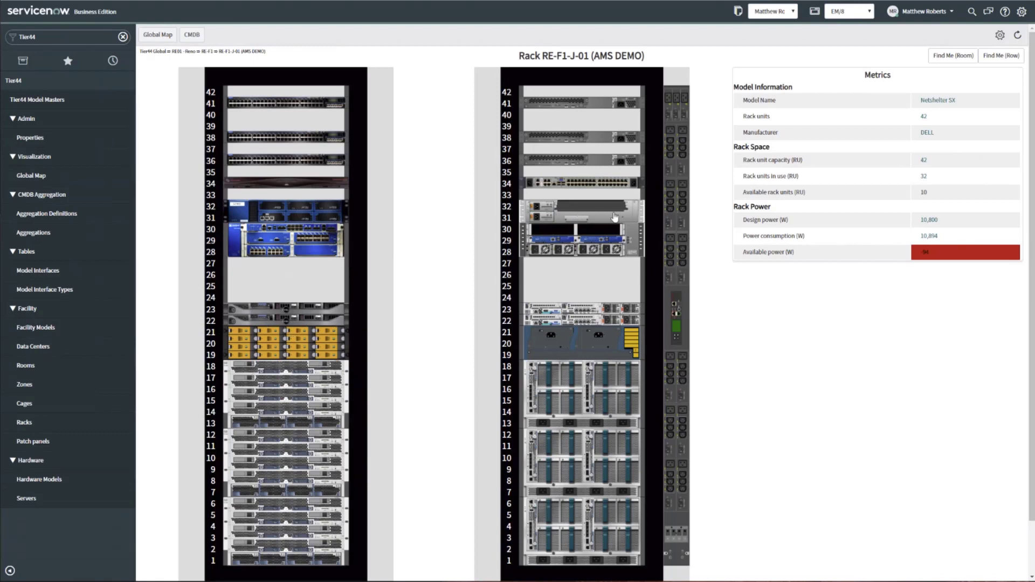
left_click(673, 225)
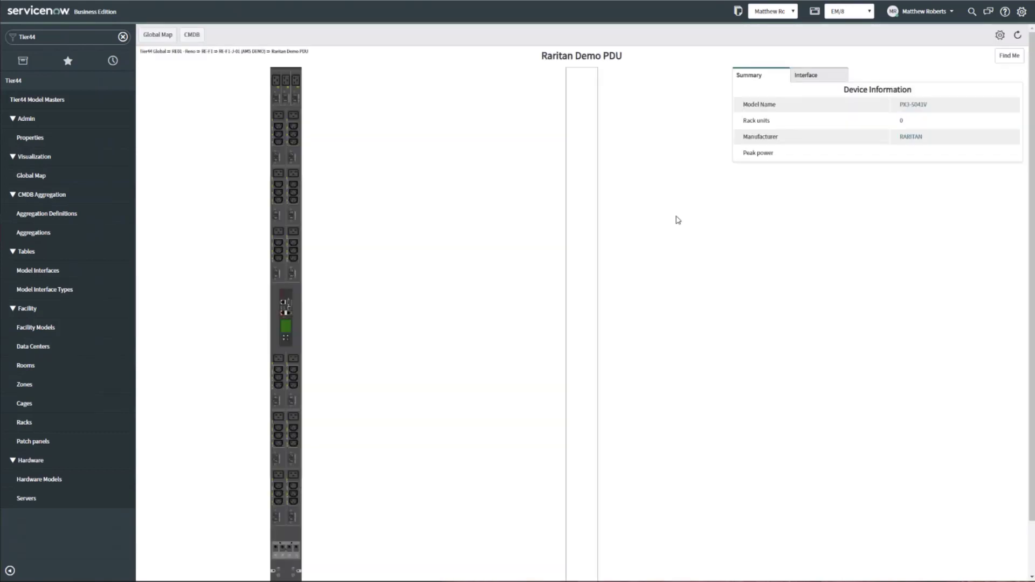
left_click(823, 78)
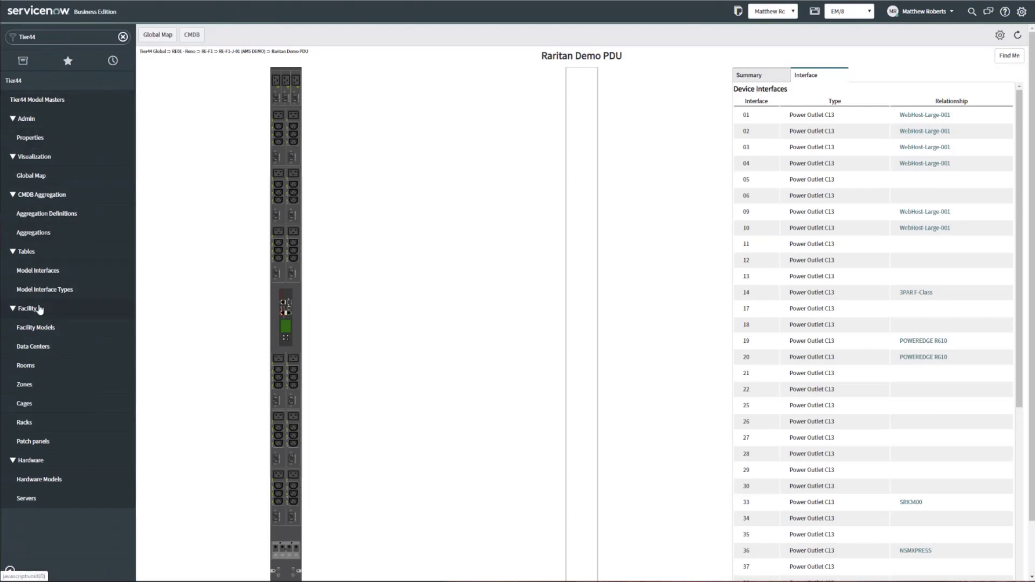
- Open the SC01 - Santa Clara record from the data centers list and display its graphical view
left_click(54, 346)
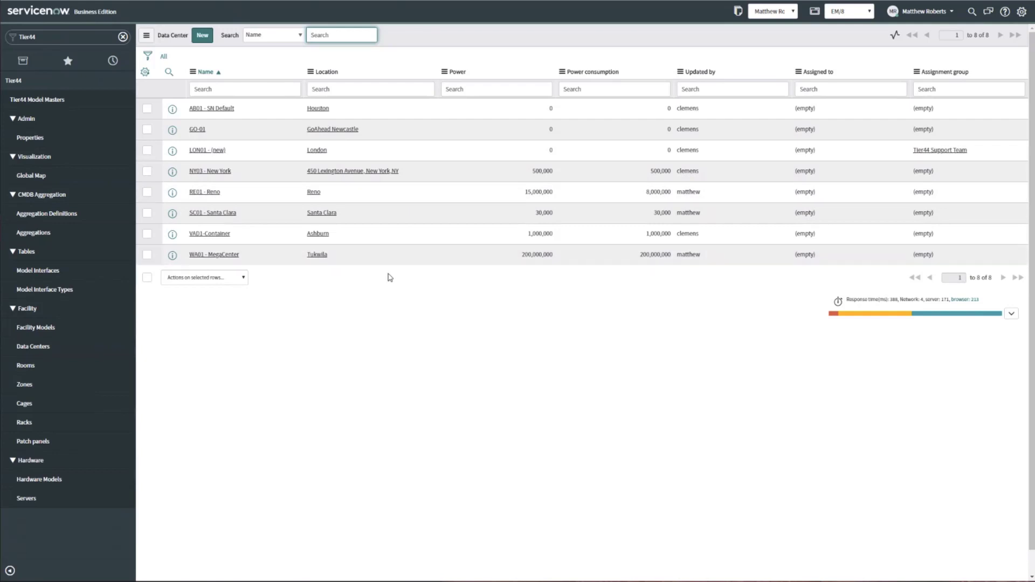
left_click(223, 218)
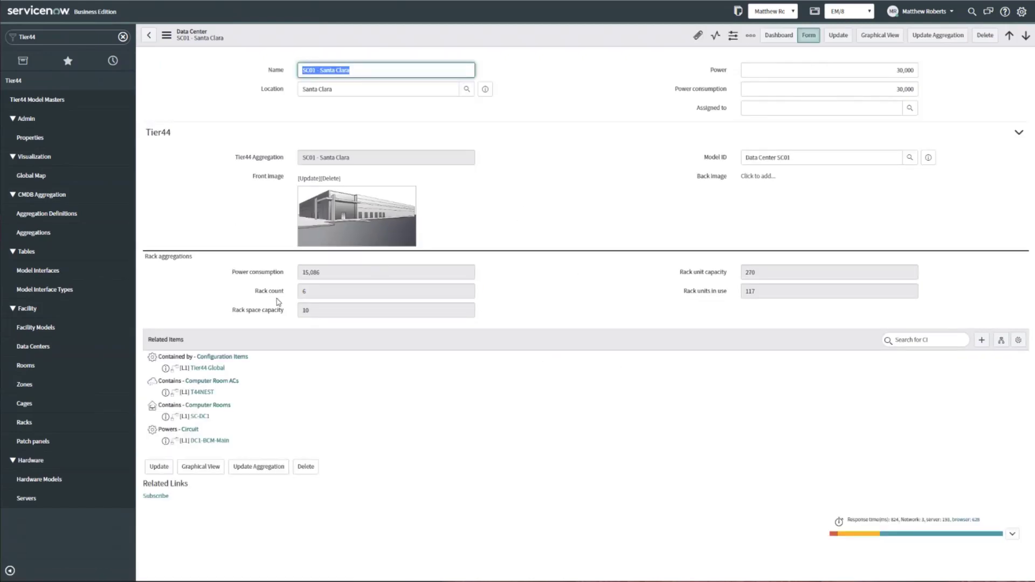
mouse_move(702, 277)
left_click(865, 34)
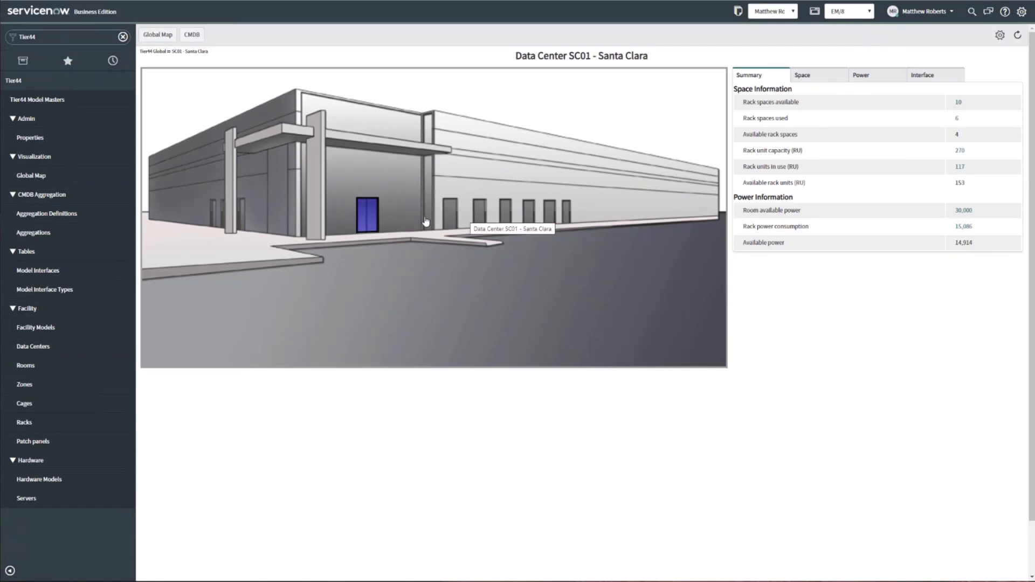
- Drill down through room SC-DC1 and the Cable Demo - Sidewinder rack to switch SC-SW-R3-01 and show its device interfaces
left_click(369, 213)
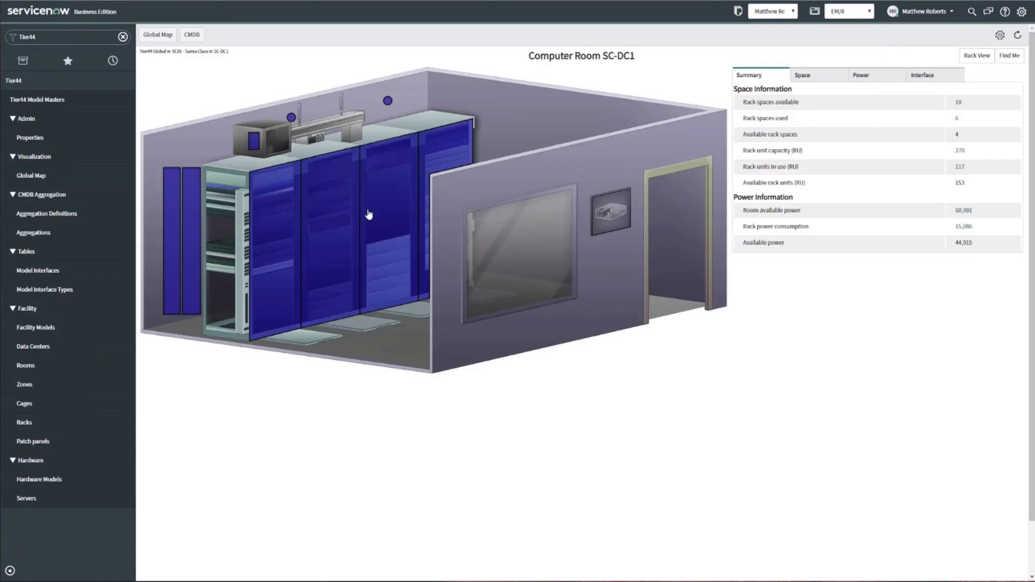
left_click(195, 240)
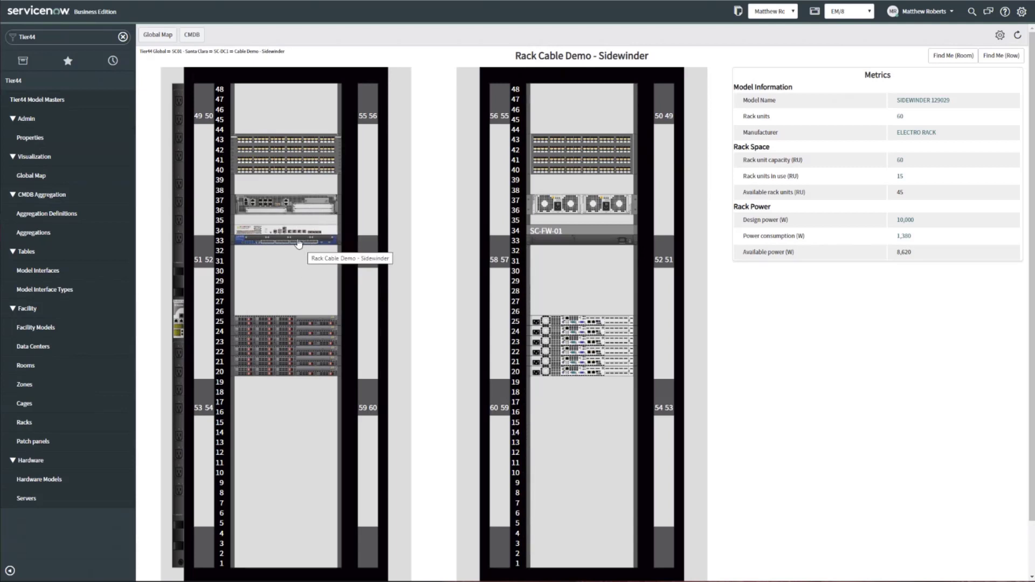
left_click(298, 242)
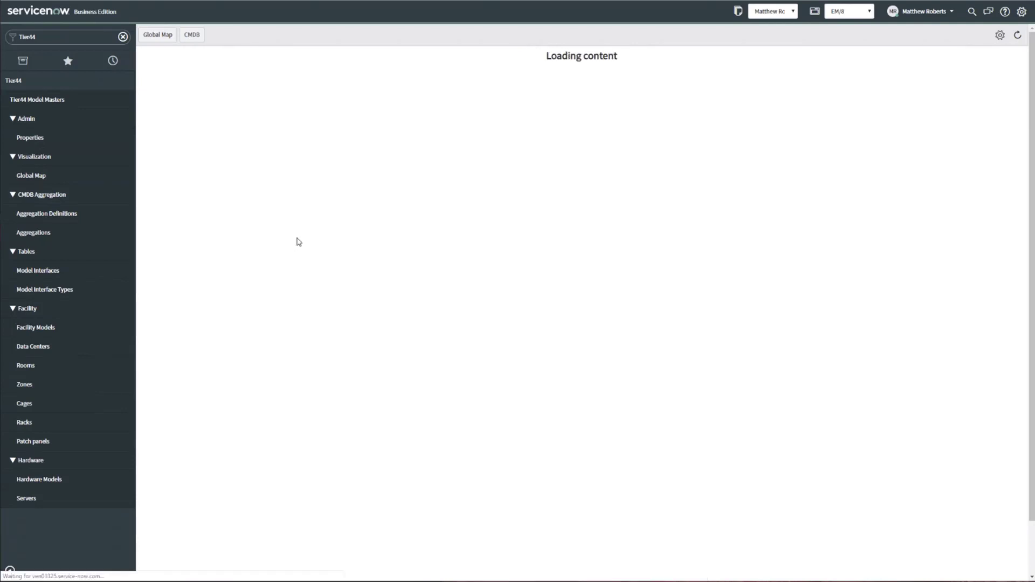
left_click(814, 81)
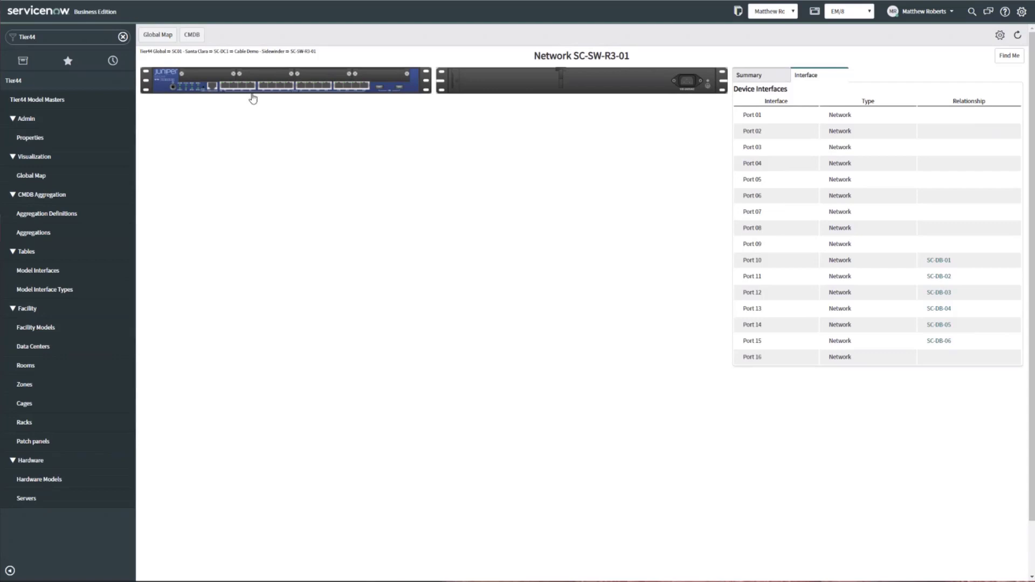
- Open the CMDB record of switch SC-SW-R3-01 and show its dependency map
left_click(197, 37)
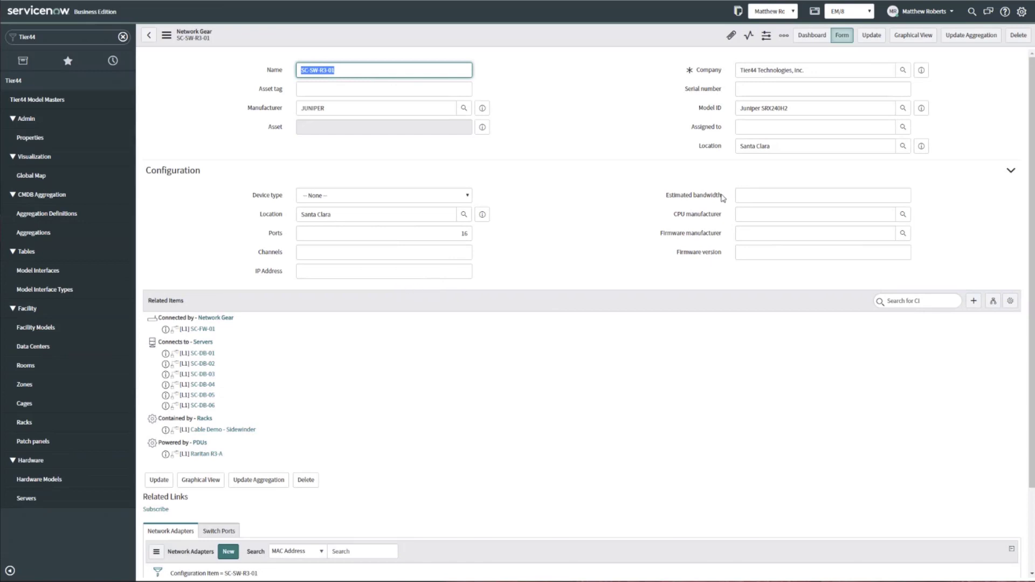
left_click(992, 301)
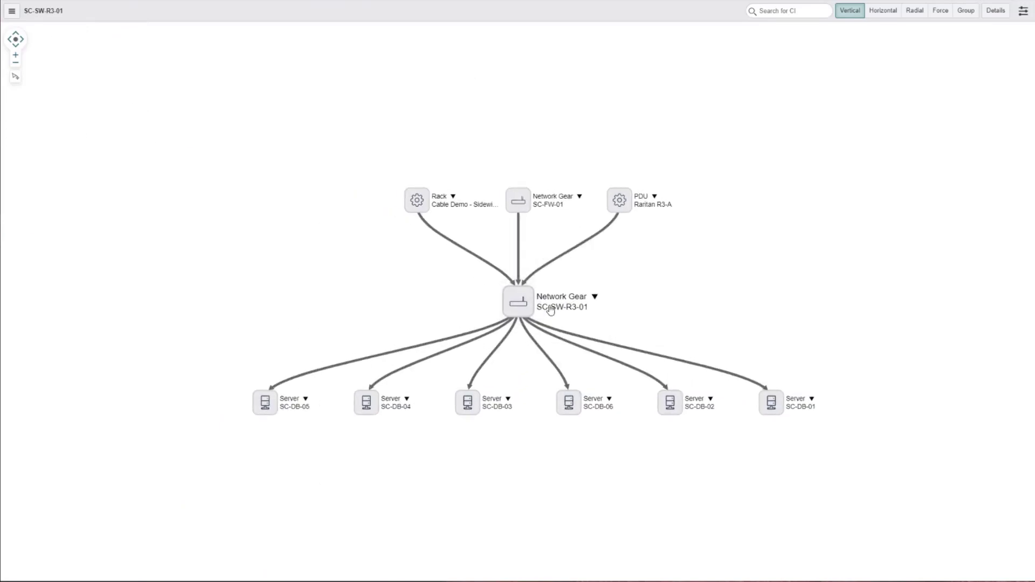
mouse_move(470, 255)
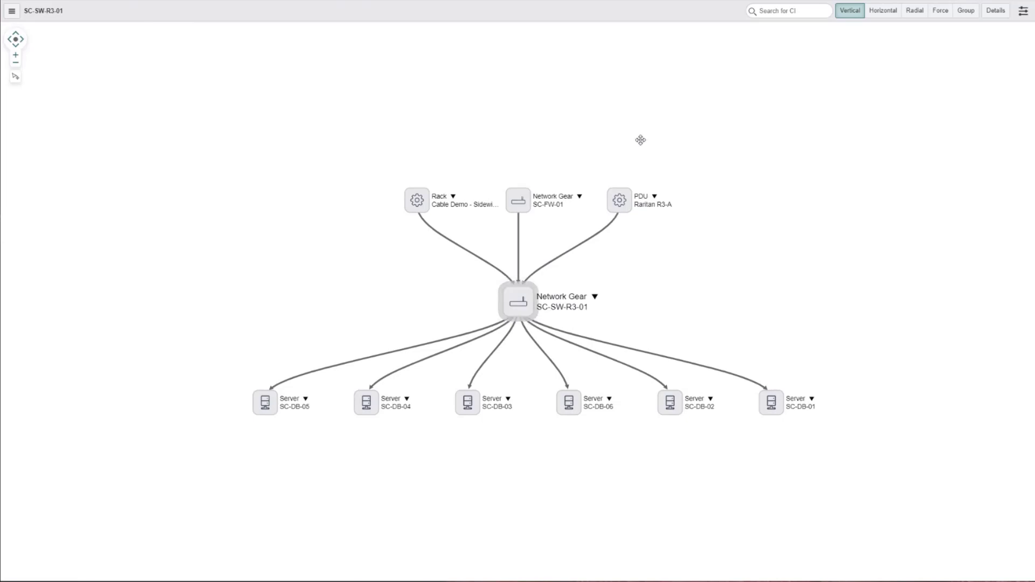
- Set the dependency map's maximum levels to 3 in the map settings
left_click(1023, 11)
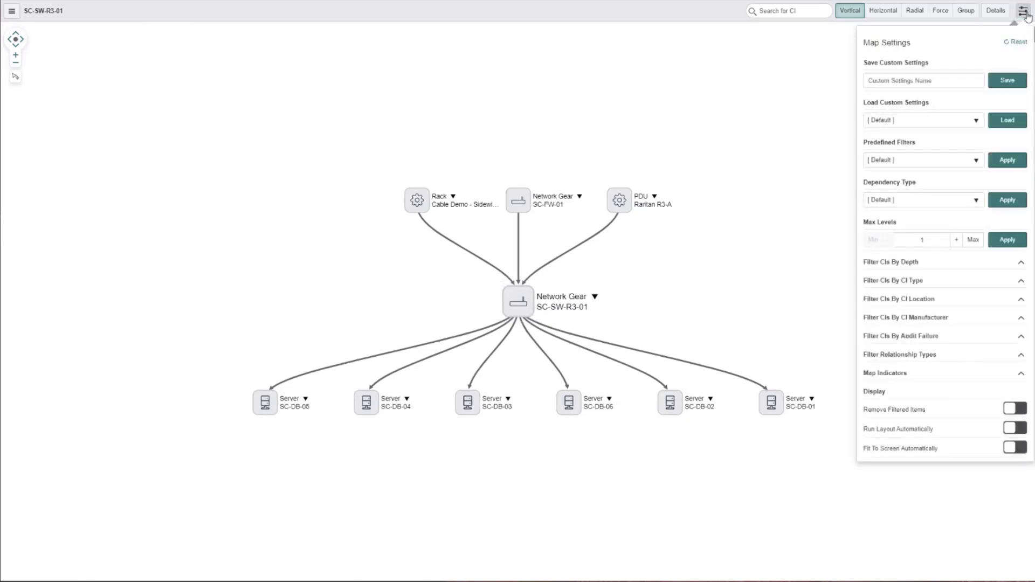
left_click(955, 240)
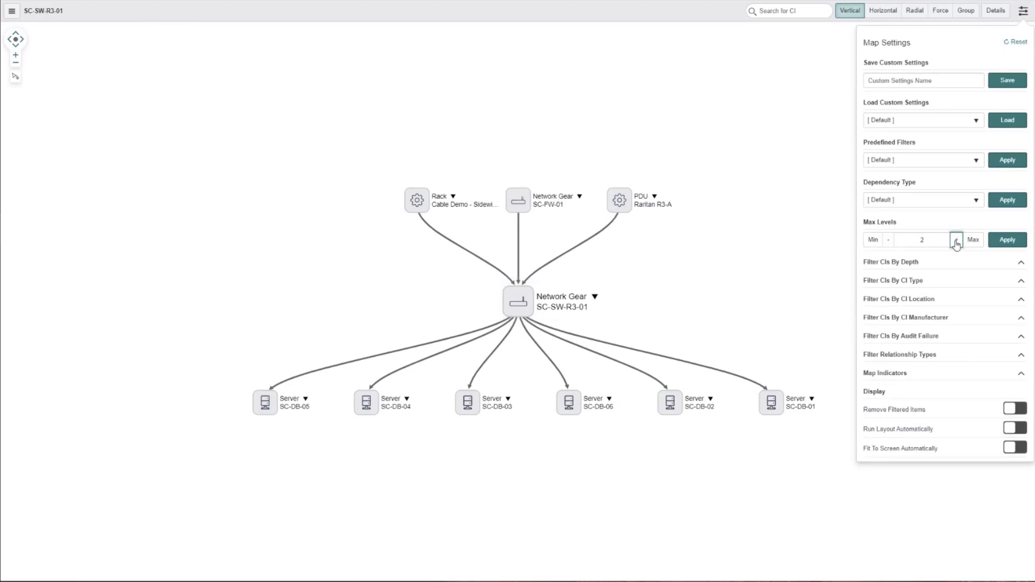
left_click(955, 241)
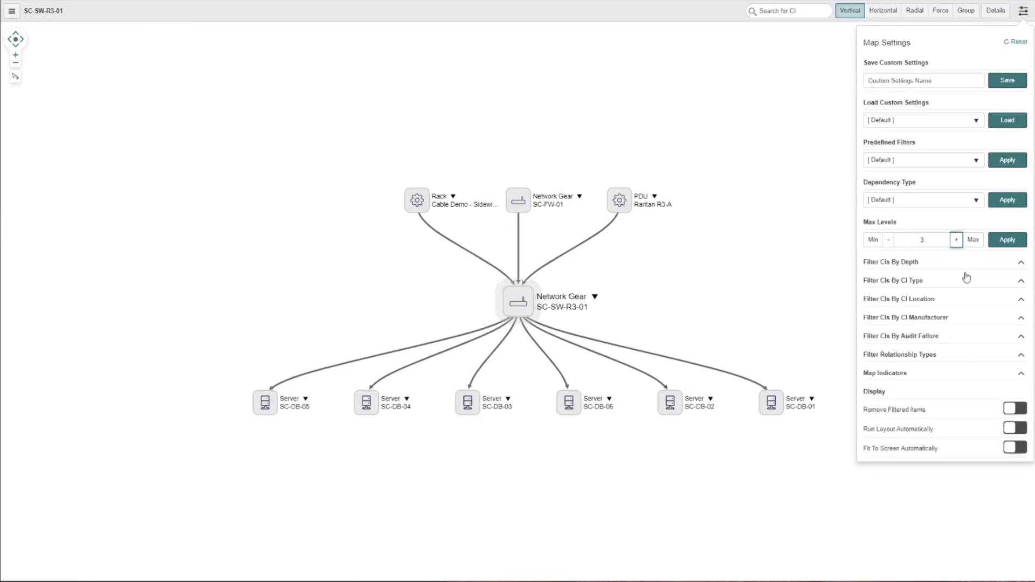
- Filter out the Contains::Contained by and Powers::Powered by relationships with filtered items removed, and apply the maximum levels setting
left_click(1016, 354)
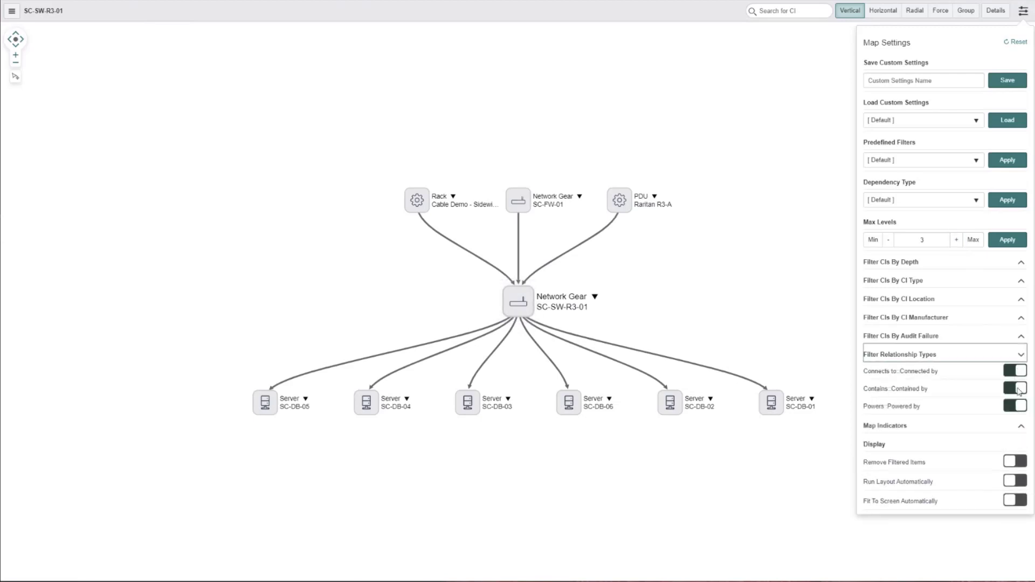
left_click(1017, 389)
left_click(1016, 406)
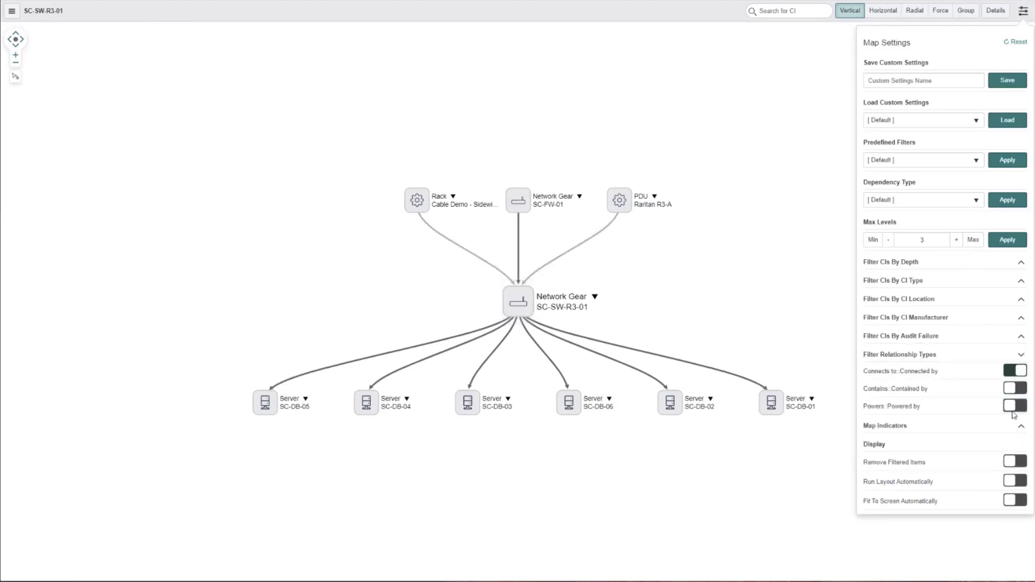
left_click(1011, 463)
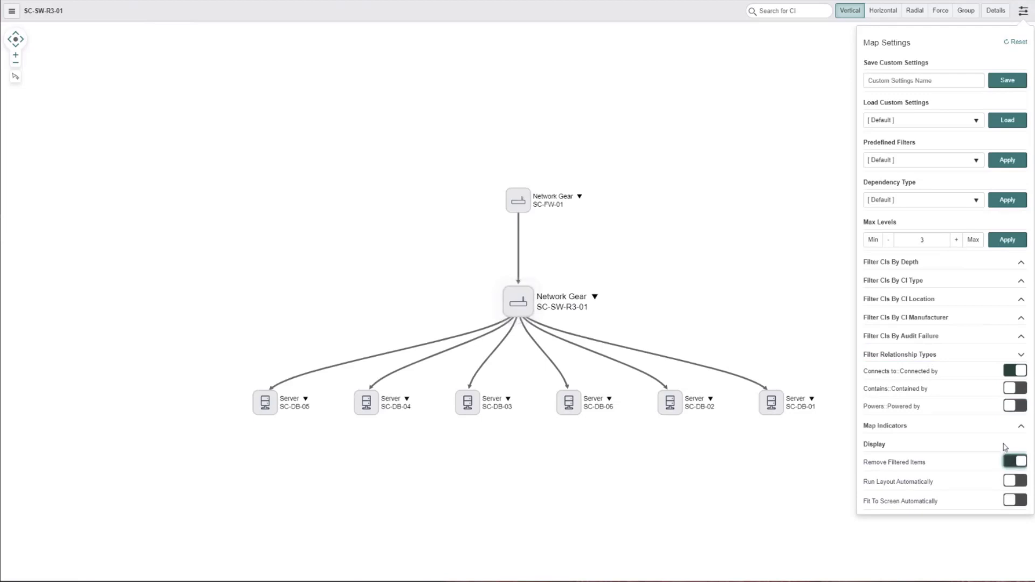
left_click(1017, 242)
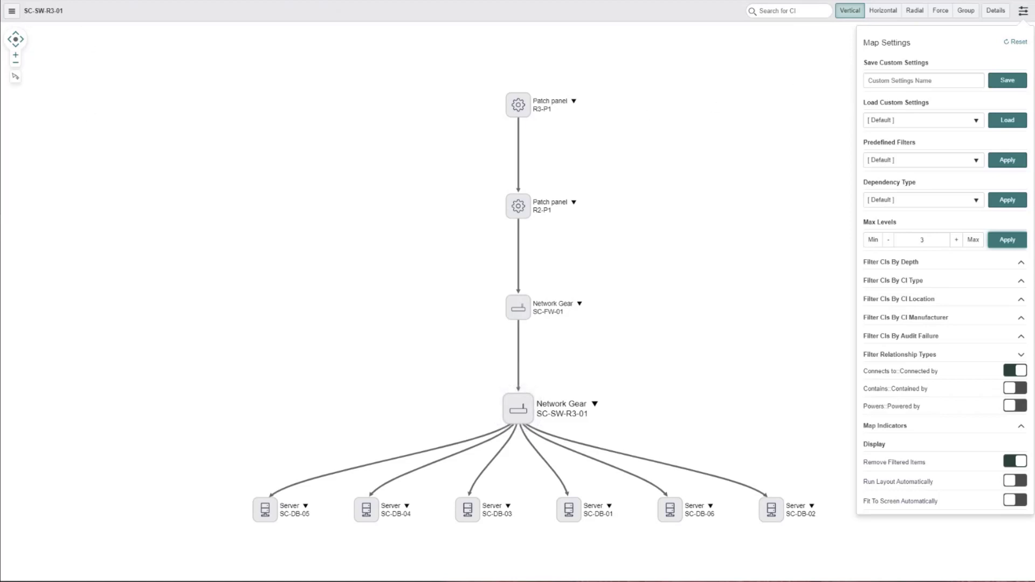
- Return to the SC-SW-R3-01 record and open its containment relationship with the Cable Demo - Sidewinder rack
key("ctrl+shift+Tab")
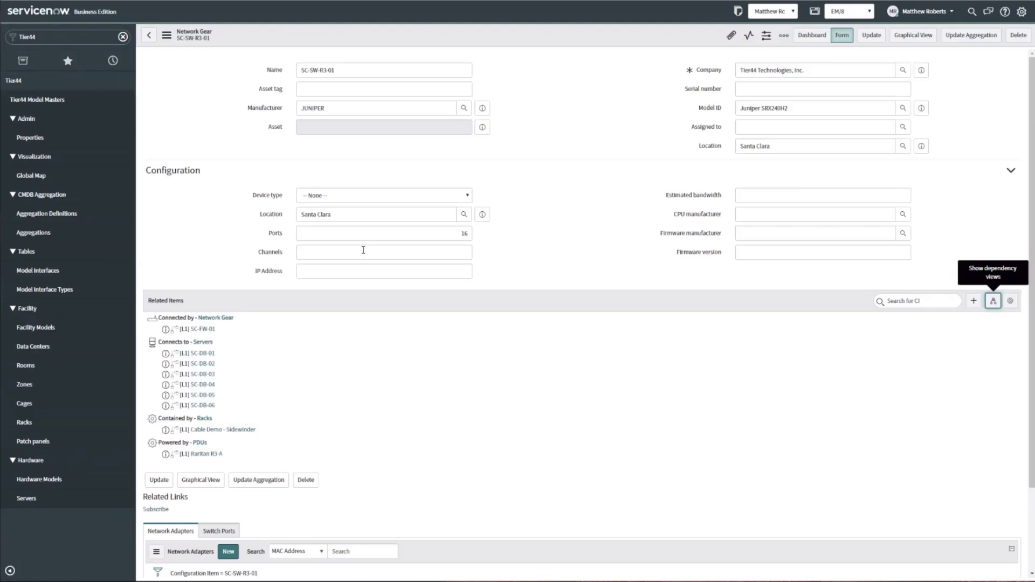
left_click(173, 431)
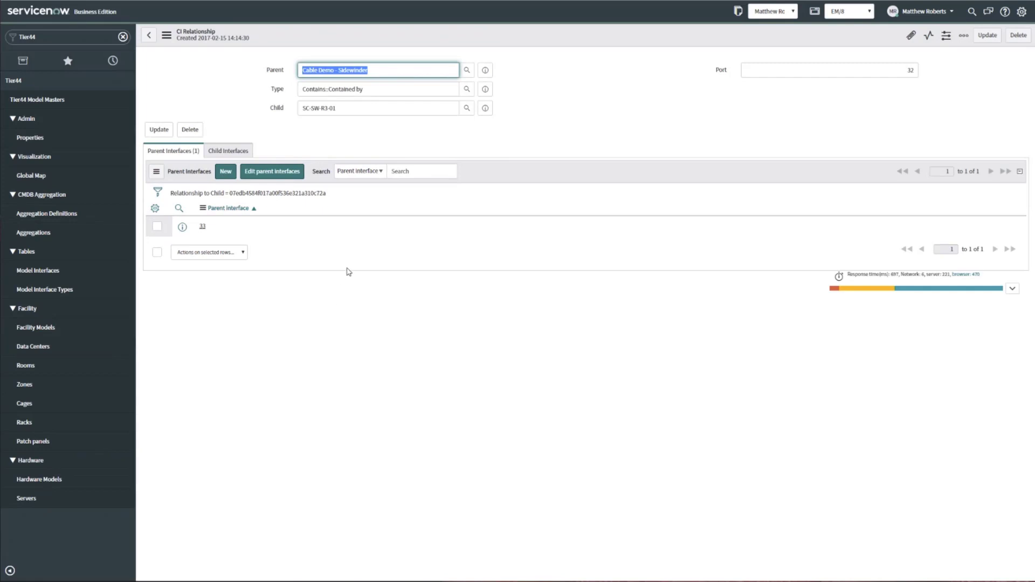
- Replace parent interface 33 with 26 in the rack's containment relationship with SC-SW-R3-01, and save the relationship
left_click(271, 171)
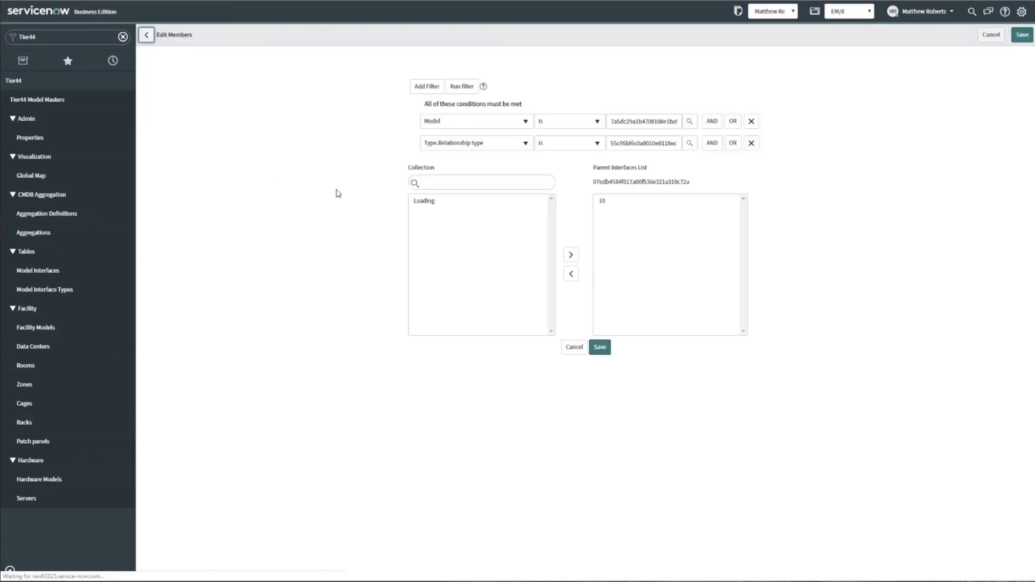
left_click(612, 207)
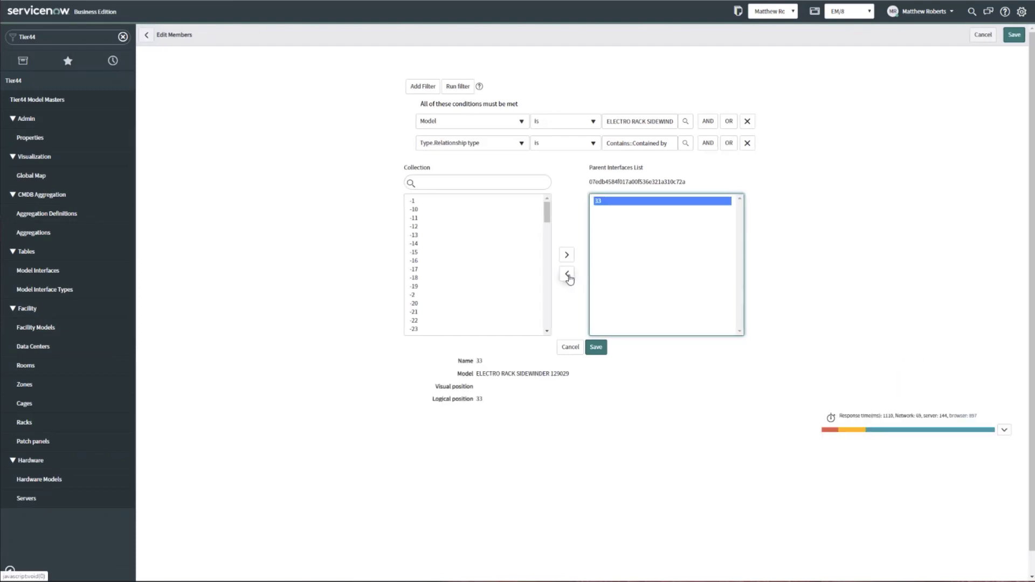
left_click(571, 273)
left_click(476, 184)
type("2")
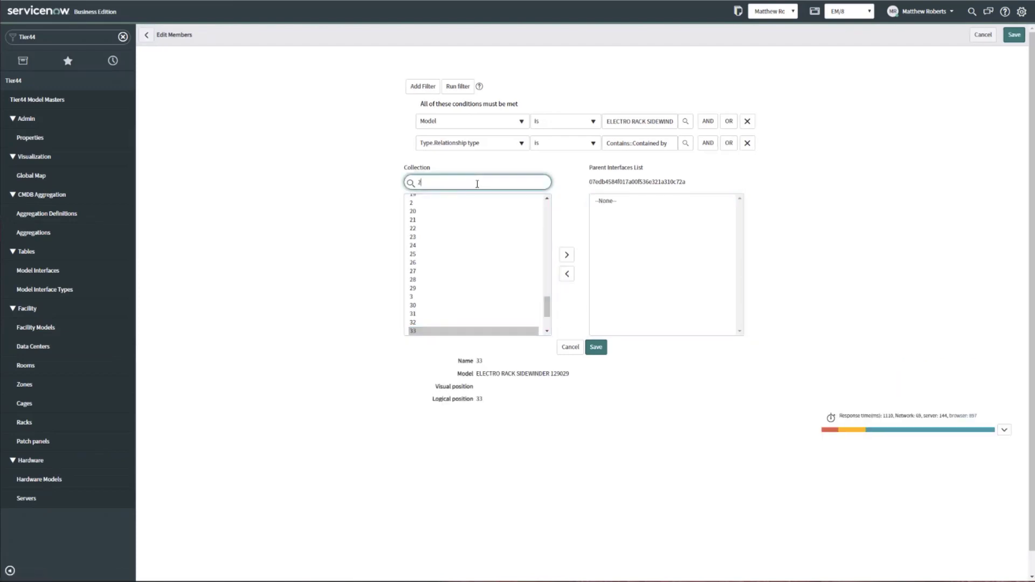
type("6")
left_click(439, 203)
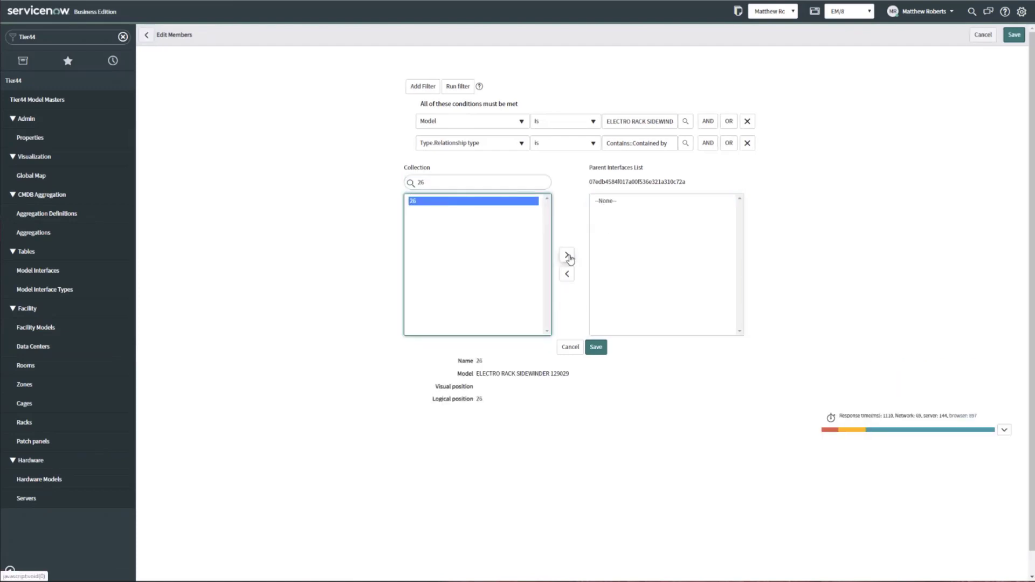
left_click(567, 255)
left_click(595, 349)
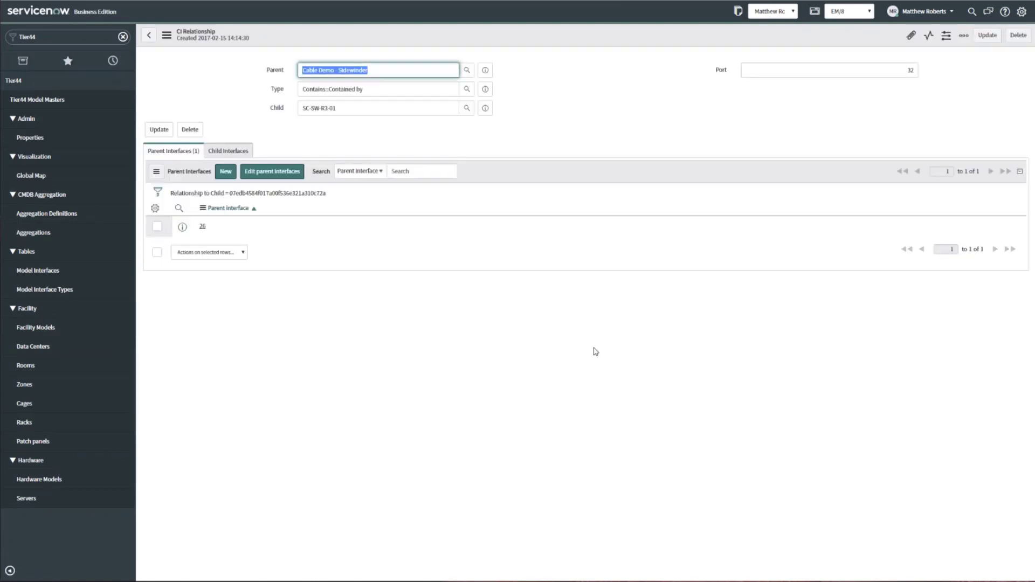
left_click(986, 36)
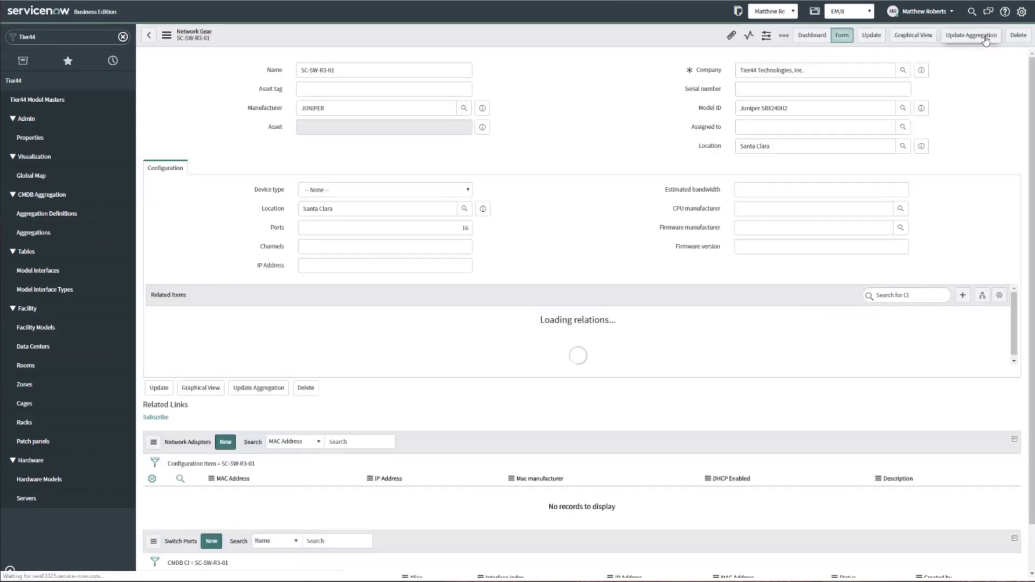
- Show the graphical view of SC-SW-R3-01 and locate the switch in its rack elevation
left_click(917, 37)
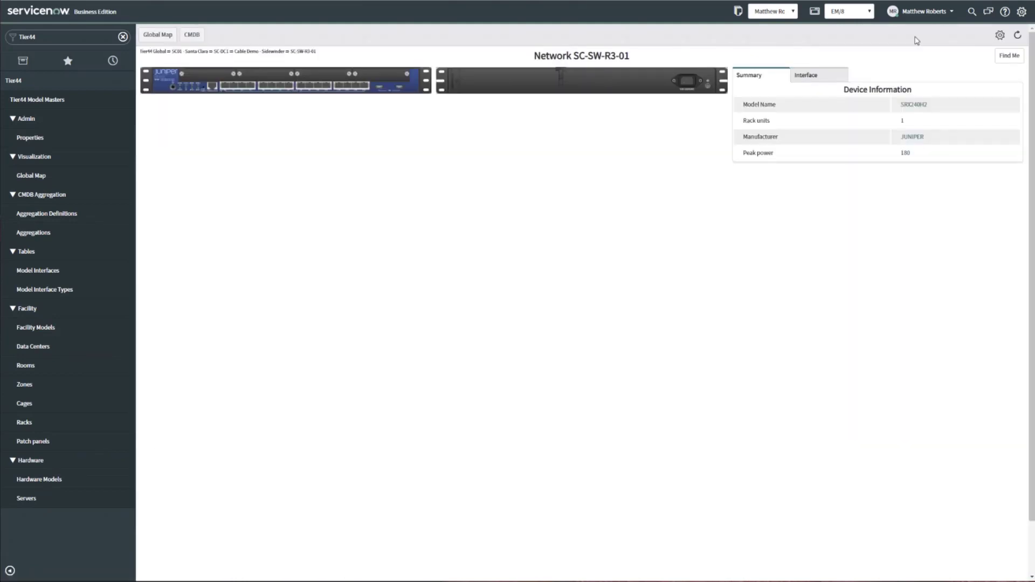
left_click(1008, 55)
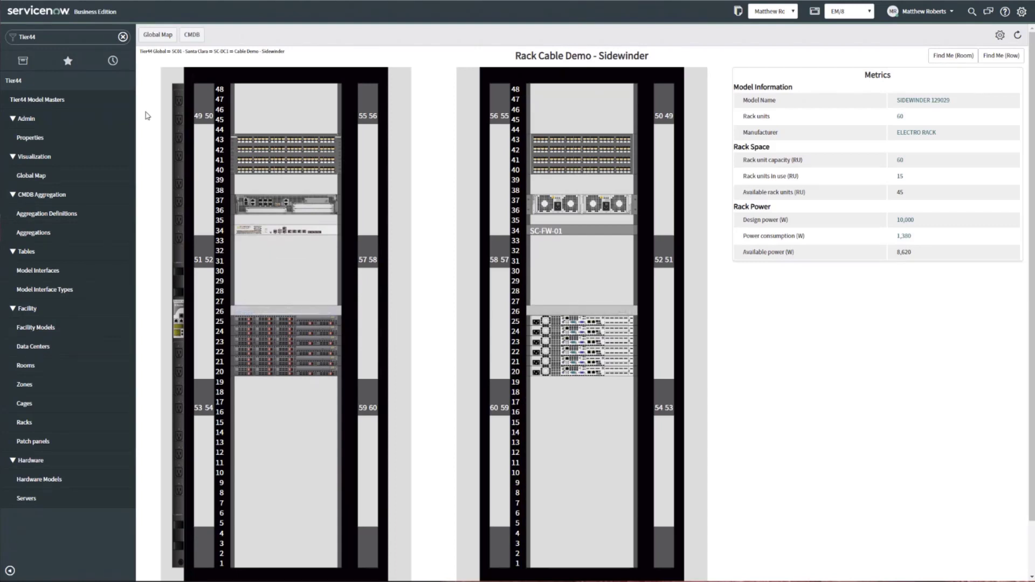
- Leave the rack elevation and return to the instance's home page
left_click(41, 14)
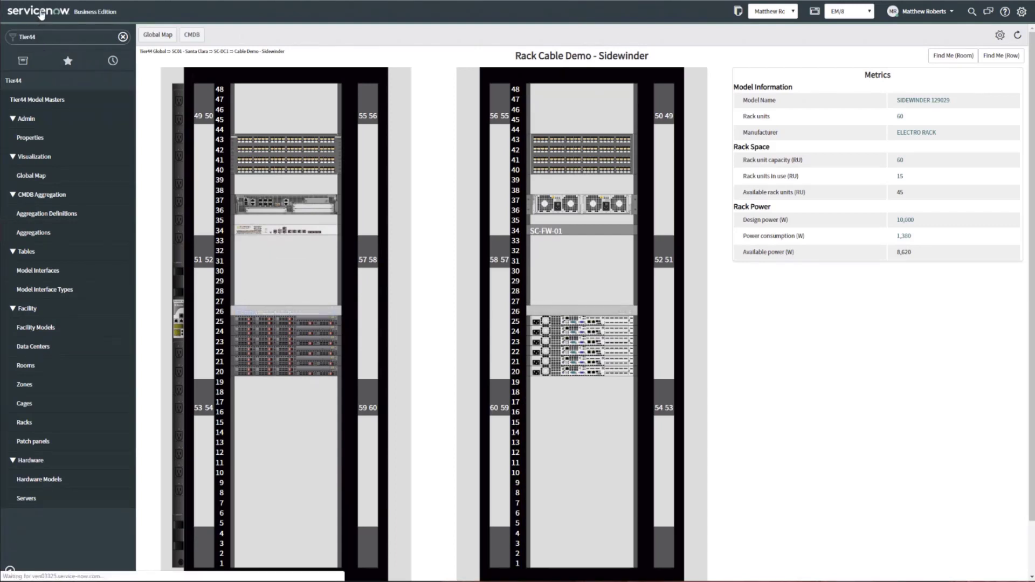